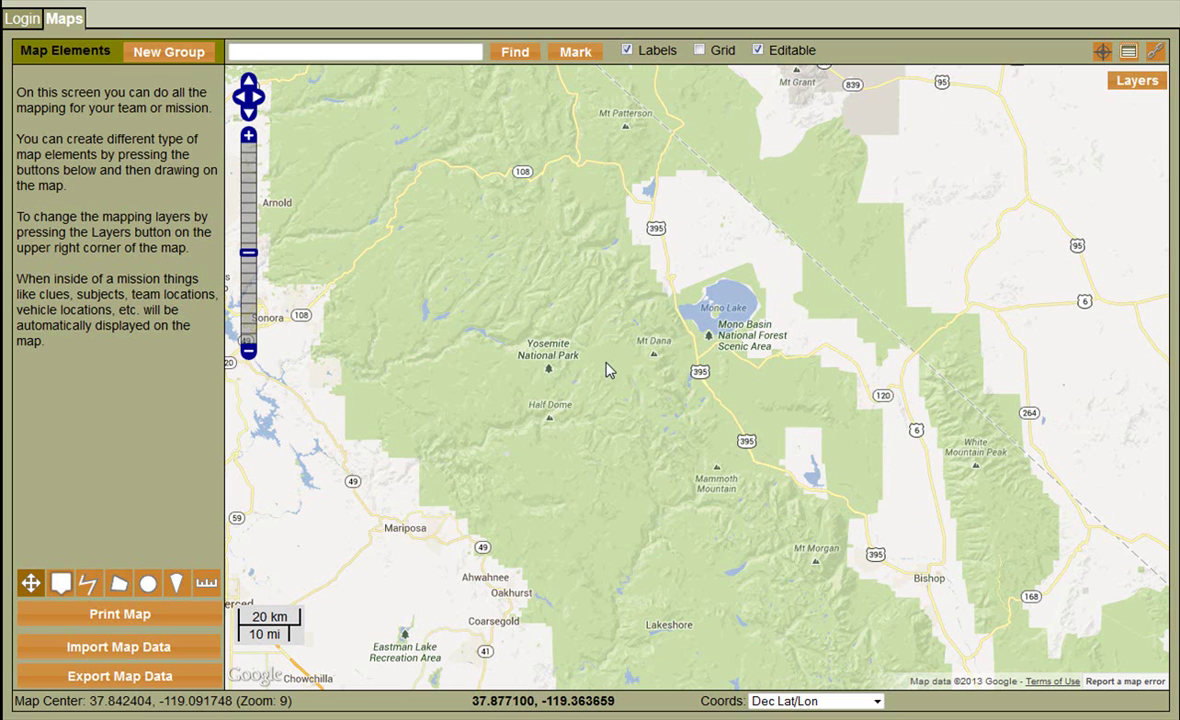
Zoom the map into a rectangular area around Mono Lake and the Mono Basin National Forest Scenic Area
left_click_drag(607, 371, 664, 390)
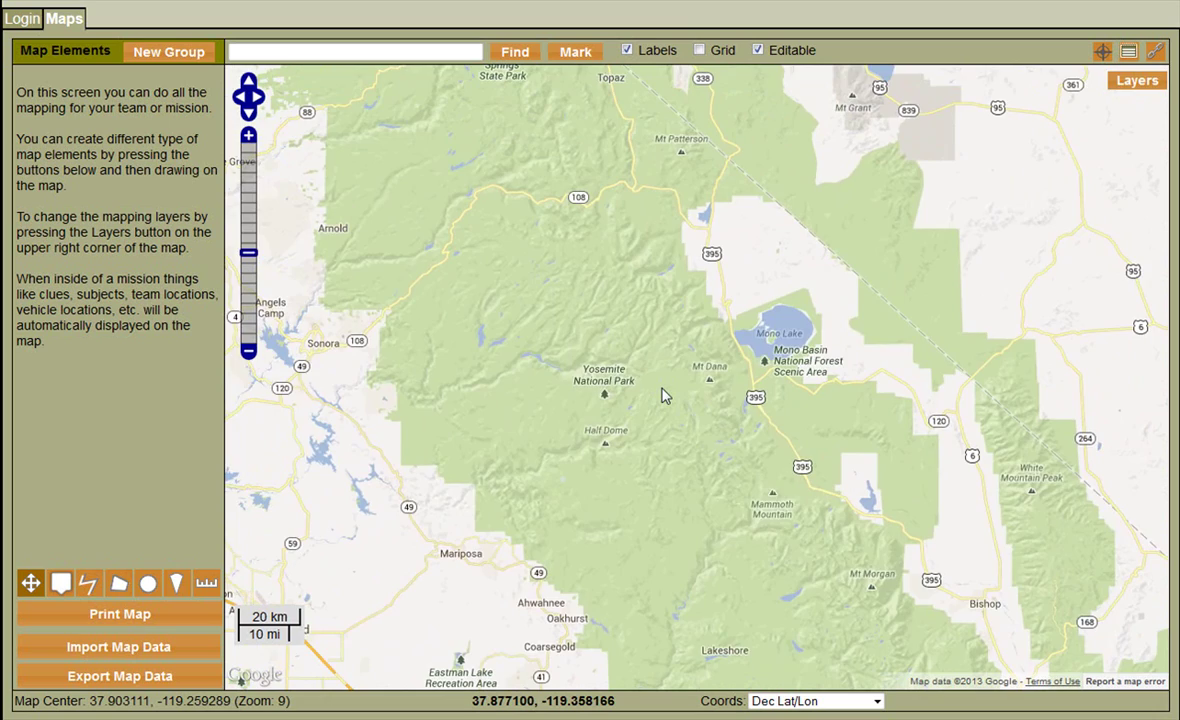
scroll(661, 396, "up", 1)
scroll(661, 394, "down", 1)
scroll(662, 395, "down", 1)
scroll(662, 395, "up", 1)
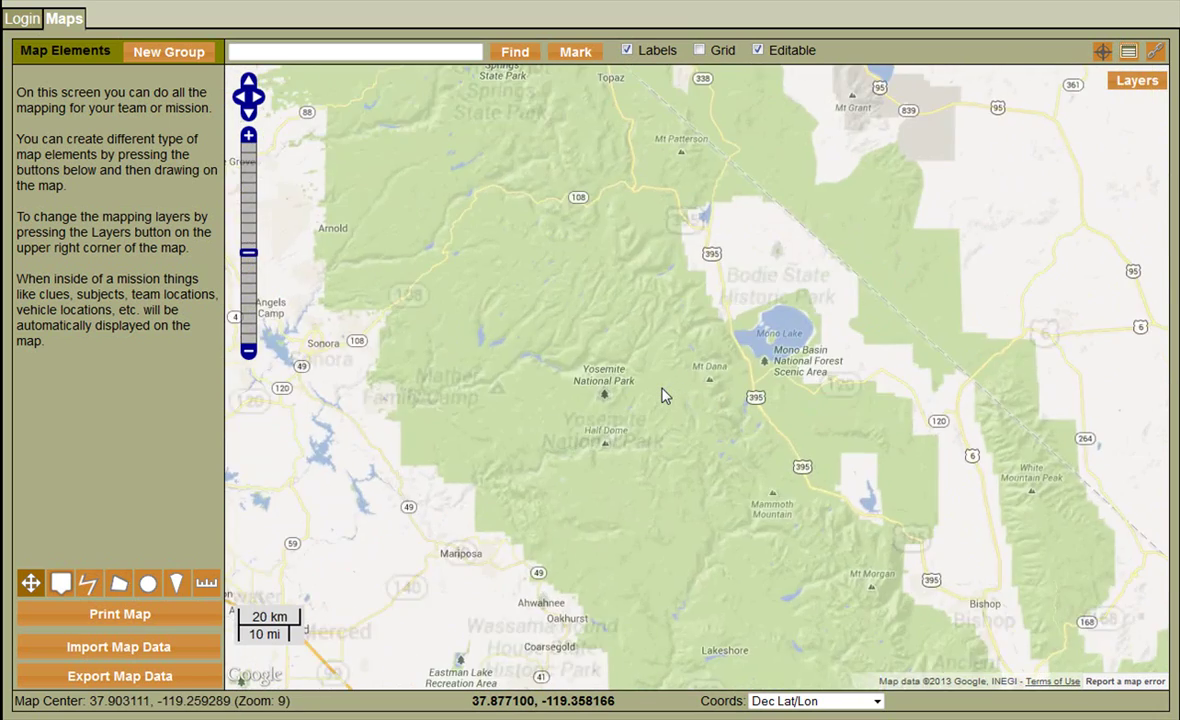
scroll(662, 395, "up", 1)
scroll(662, 395, "down", 1)
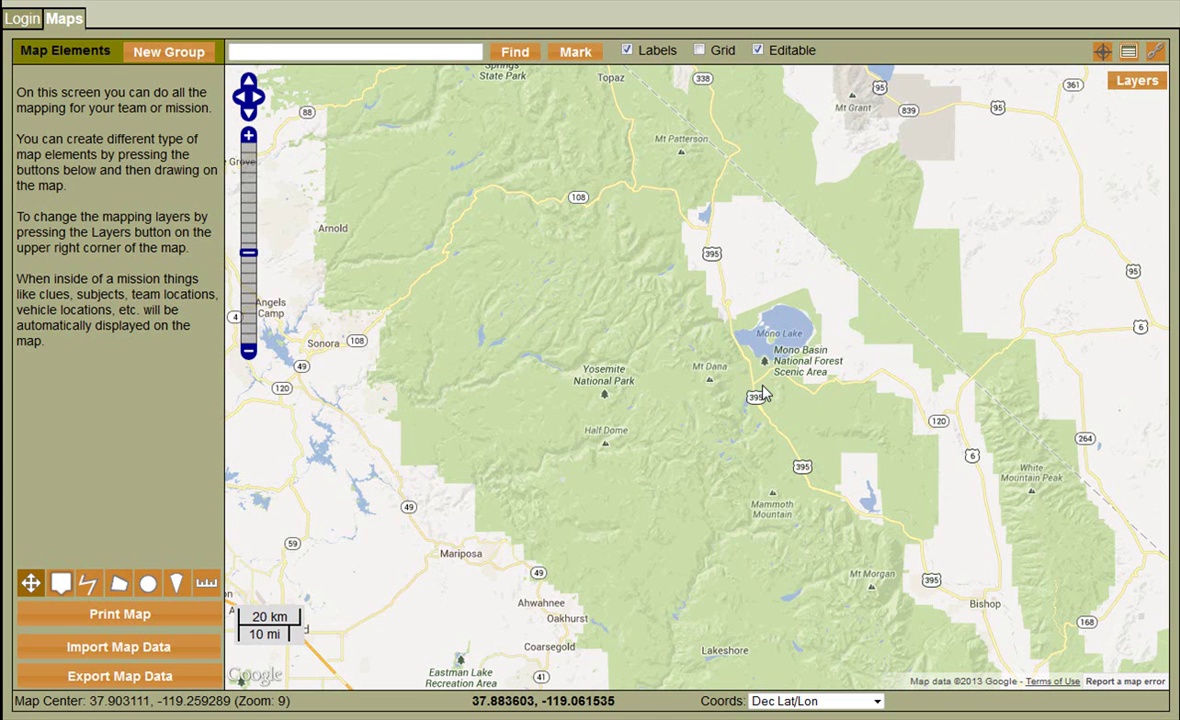
left_click(702, 410)
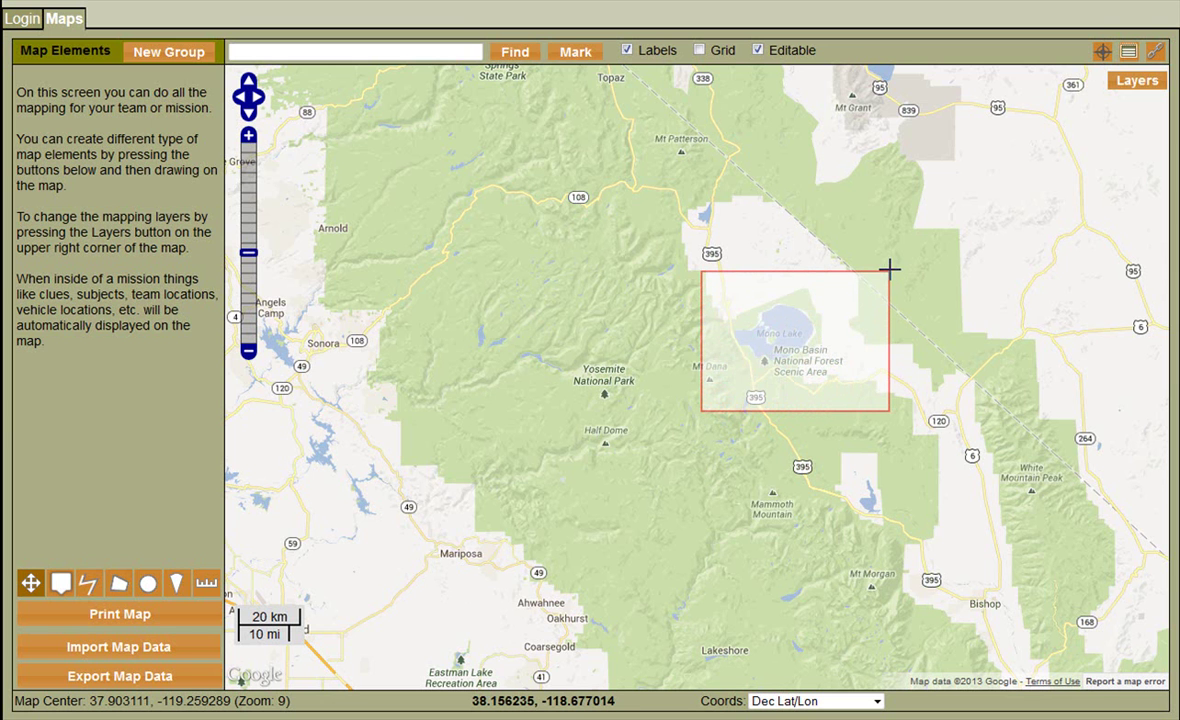
left_click(889, 270)
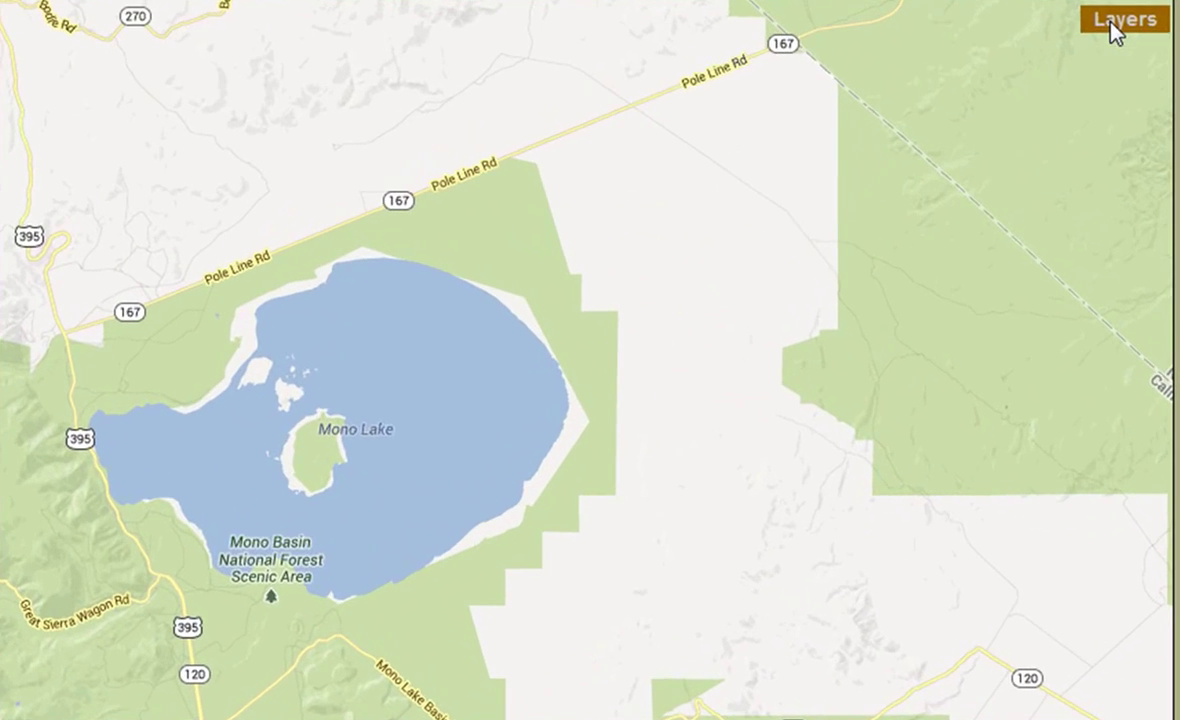
Try the Google Satellite and Black and White base layers, and restore the Google Streets base layer
left_click(1124, 58)
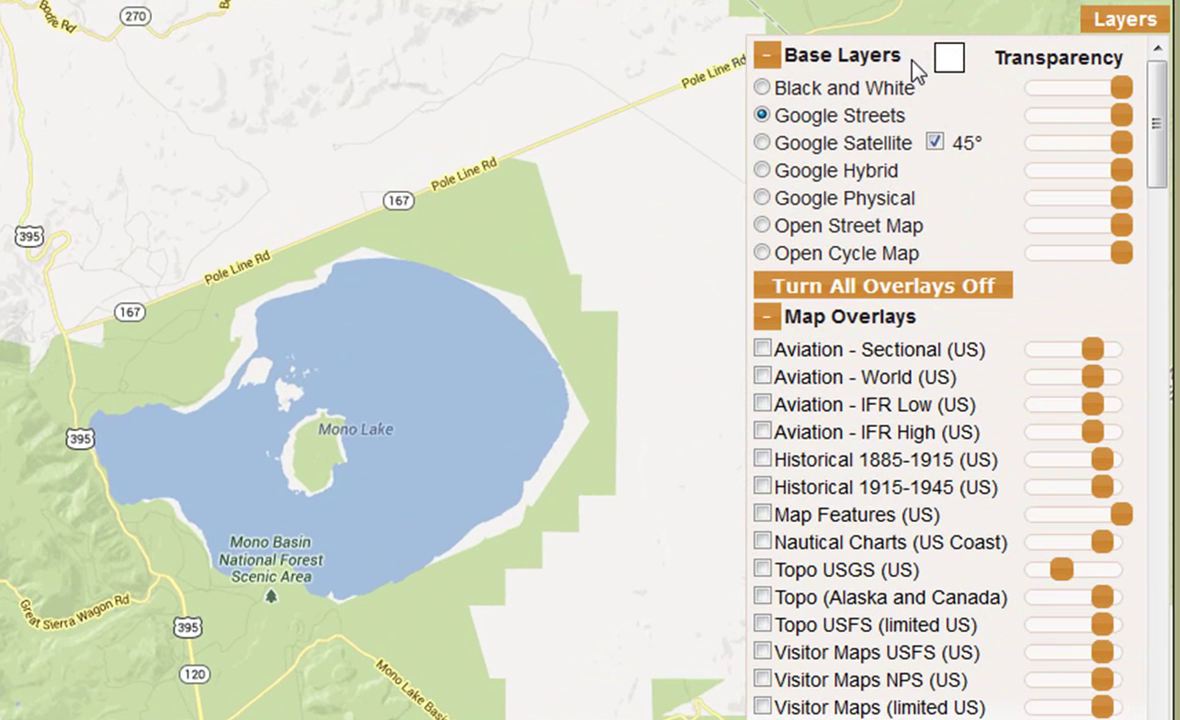
left_click(762, 145)
left_click(762, 89)
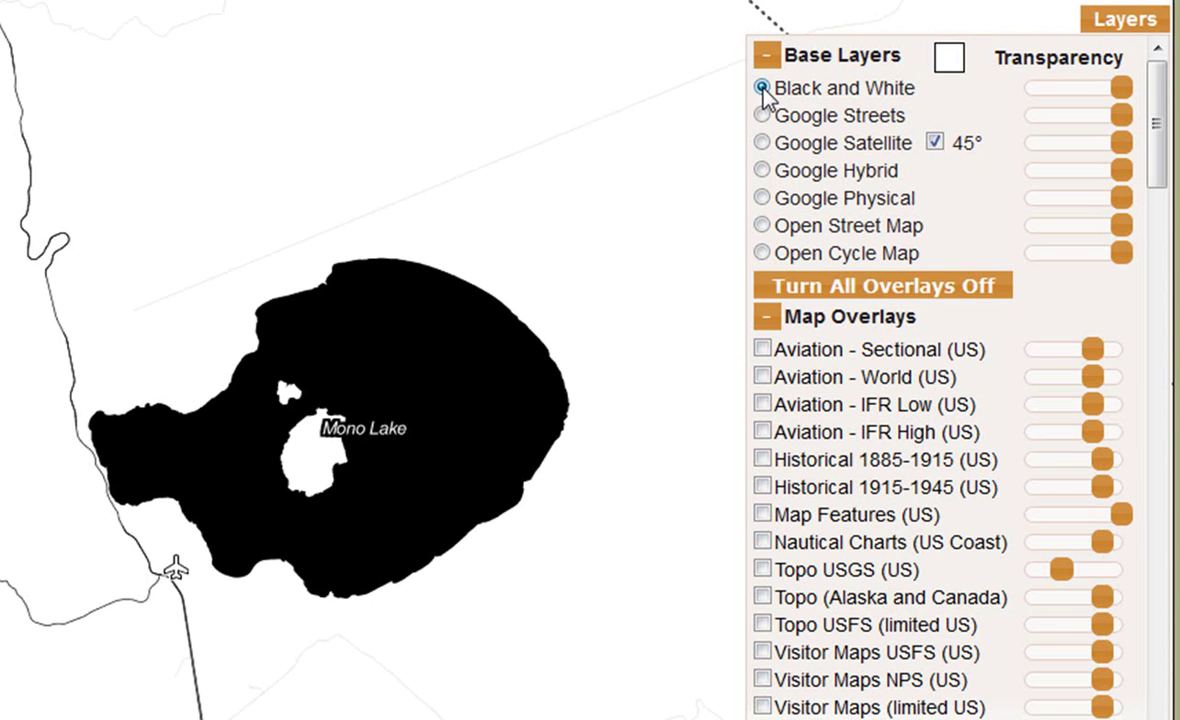
left_click(762, 115)
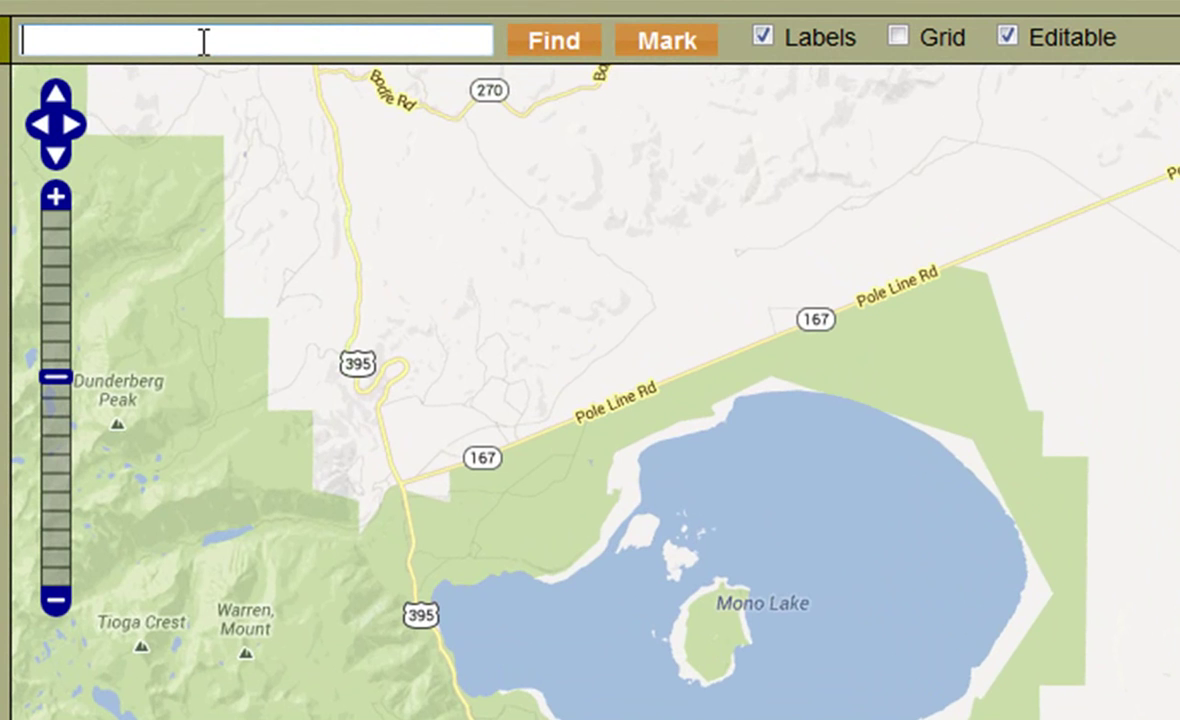
Find "lee vining, ca" on the map and change the base layer to Google Physical
type("lee vining, ca")
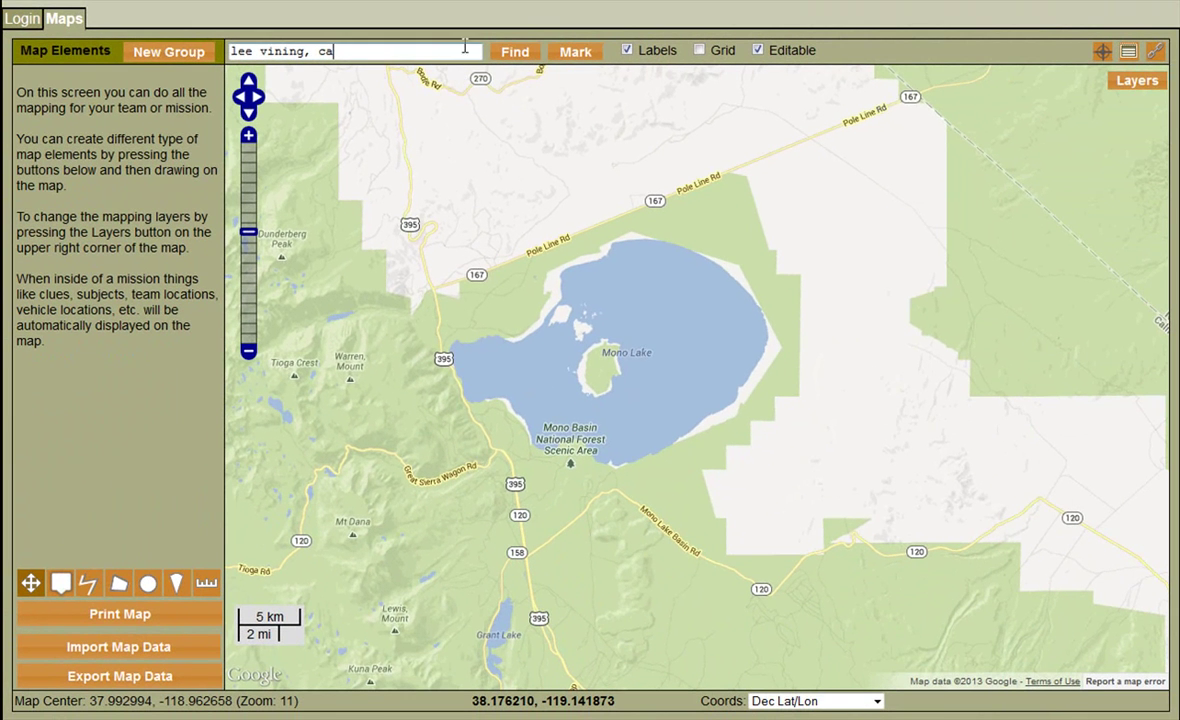
left_click(516, 58)
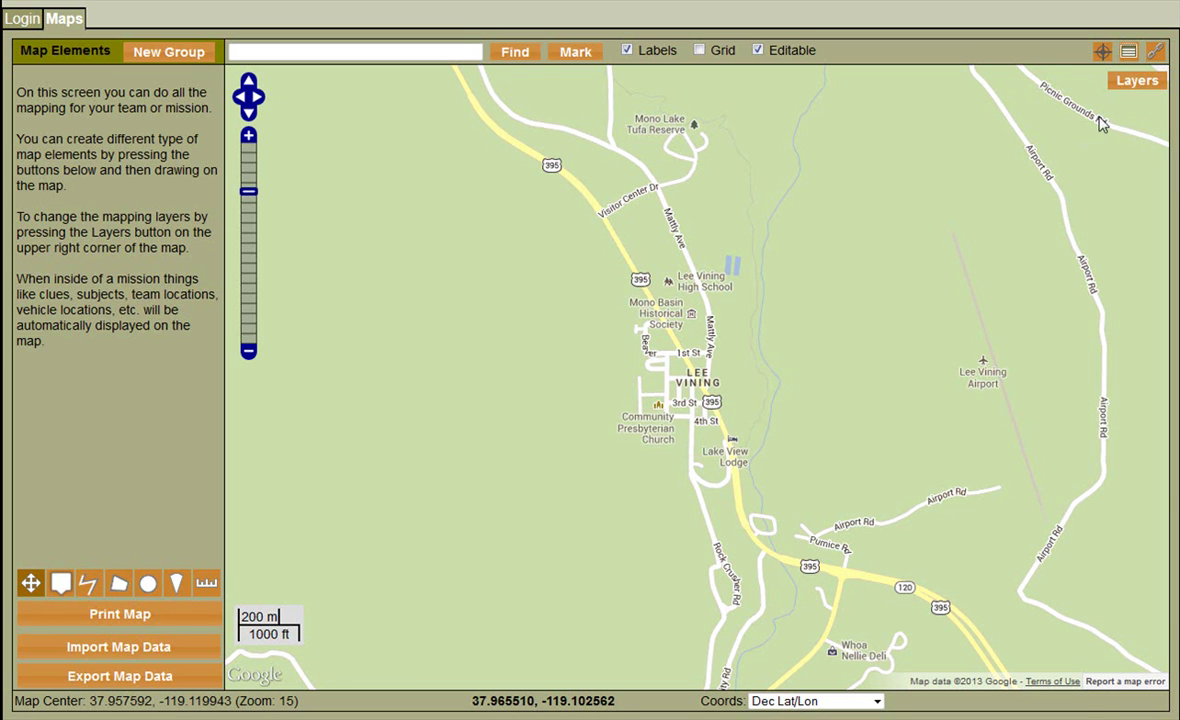
left_click(1117, 82)
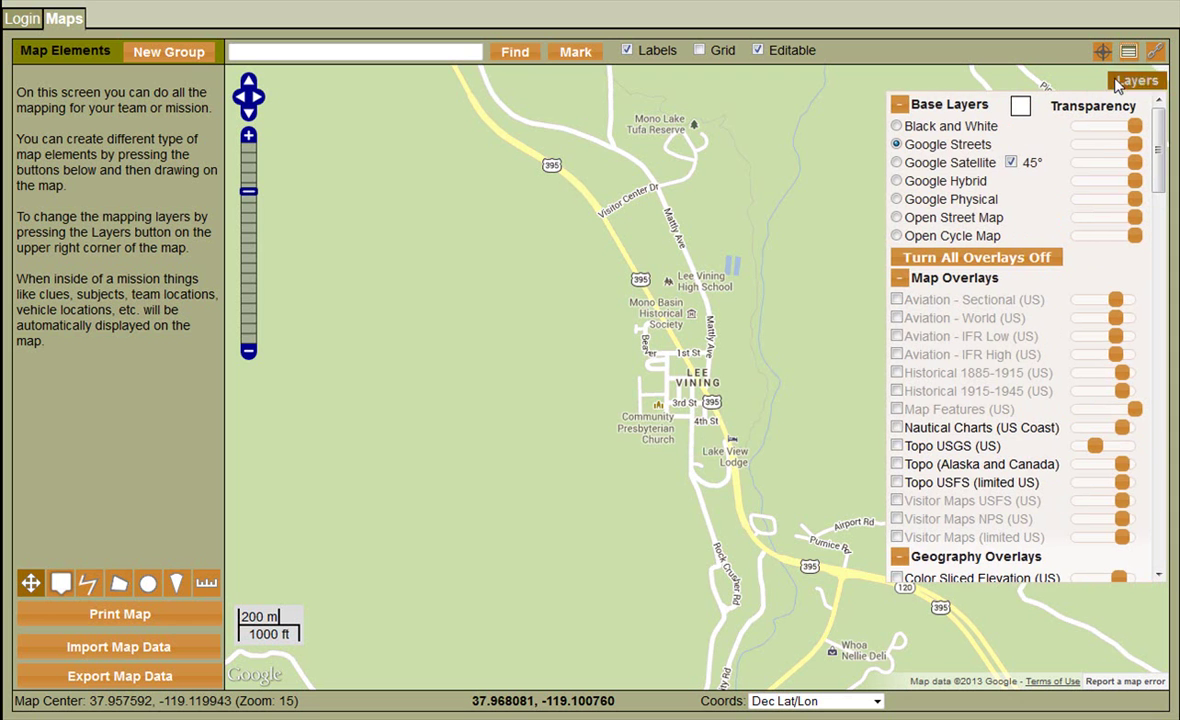
left_click(897, 199)
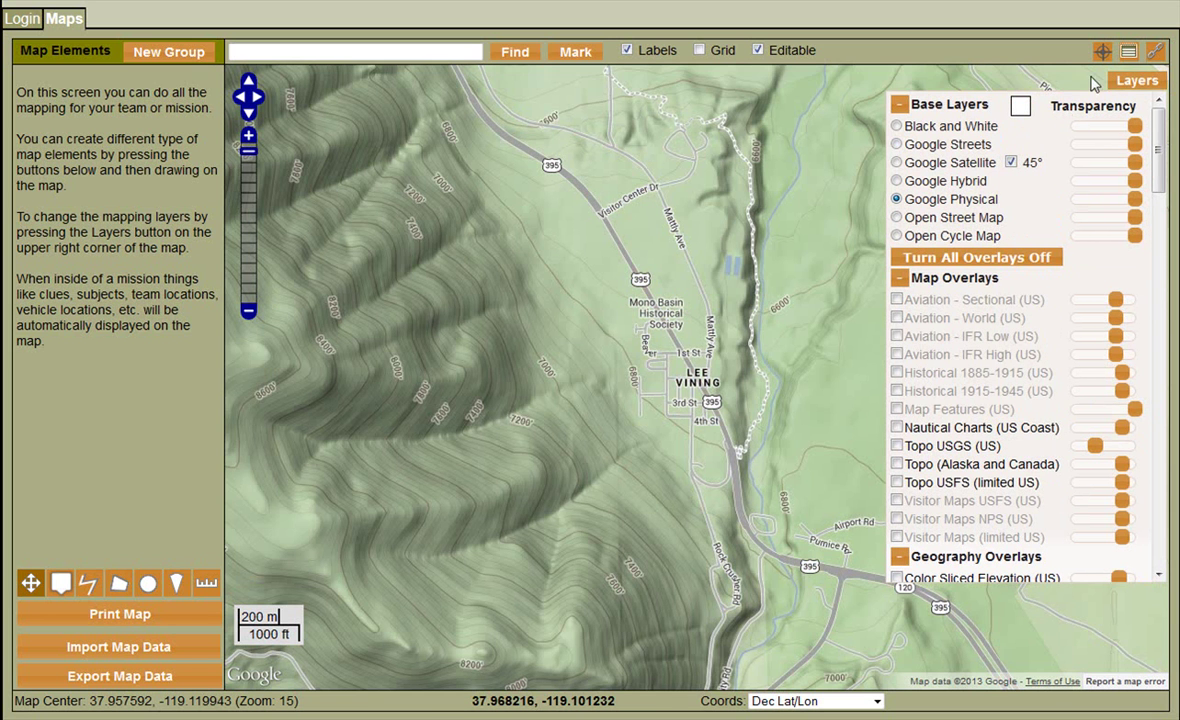
left_click(1126, 86)
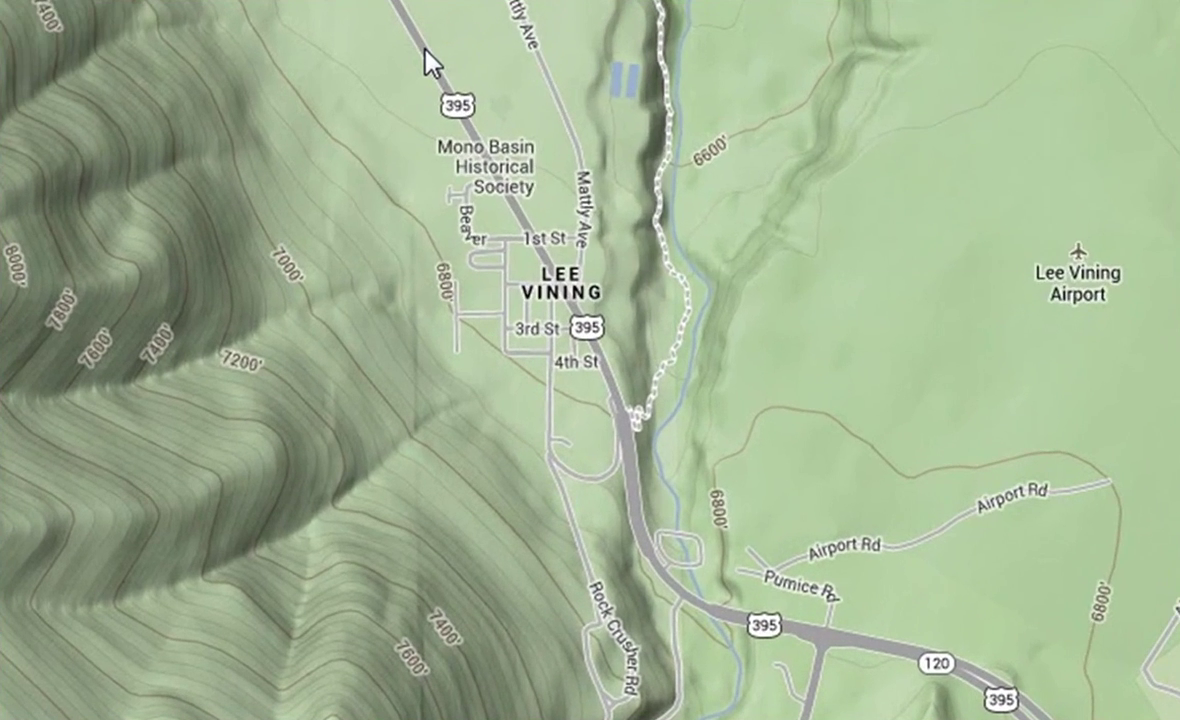
Show the location details for a point on U.S. 395 just north of Lee Vining and look around in its Streetview
left_click(579, 212)
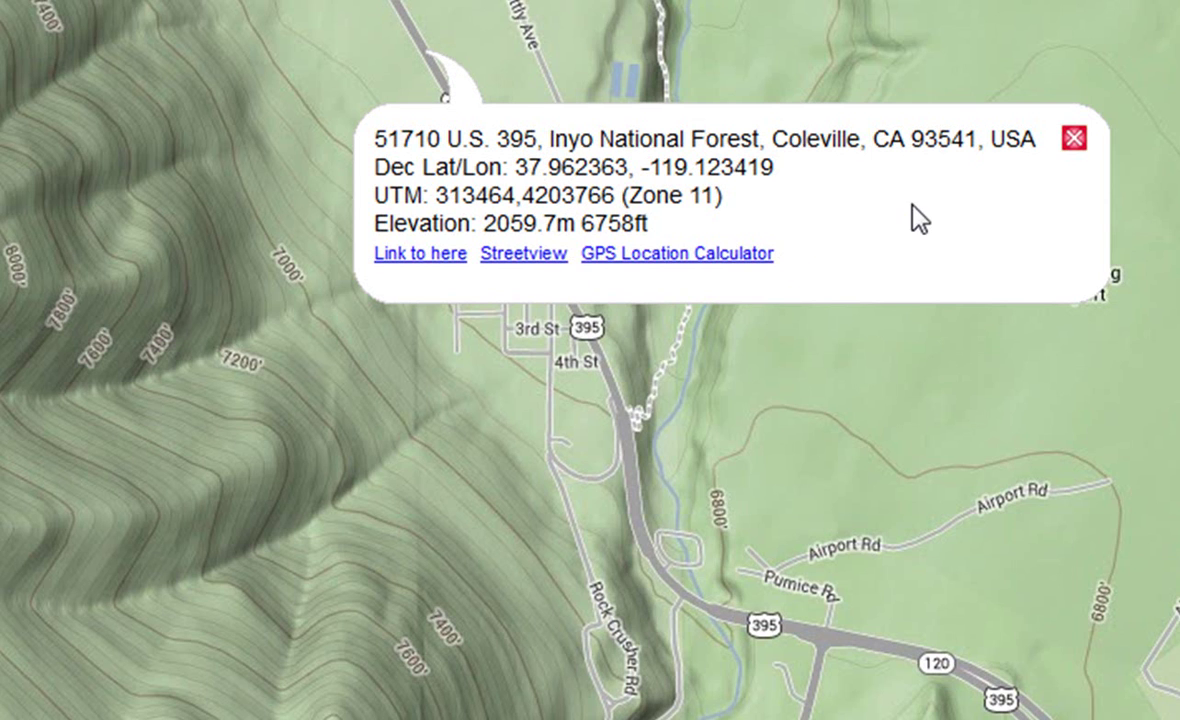
left_click(520, 258)
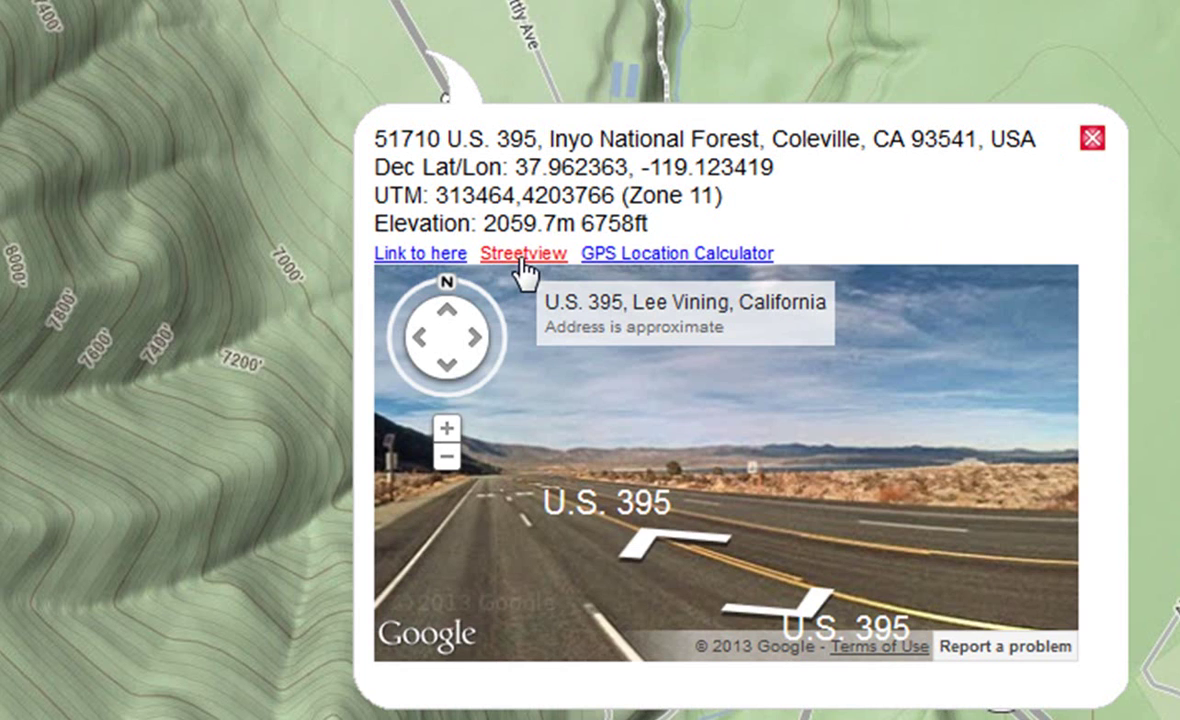
left_click(600, 455)
left_click_drag(753, 474, 719, 448)
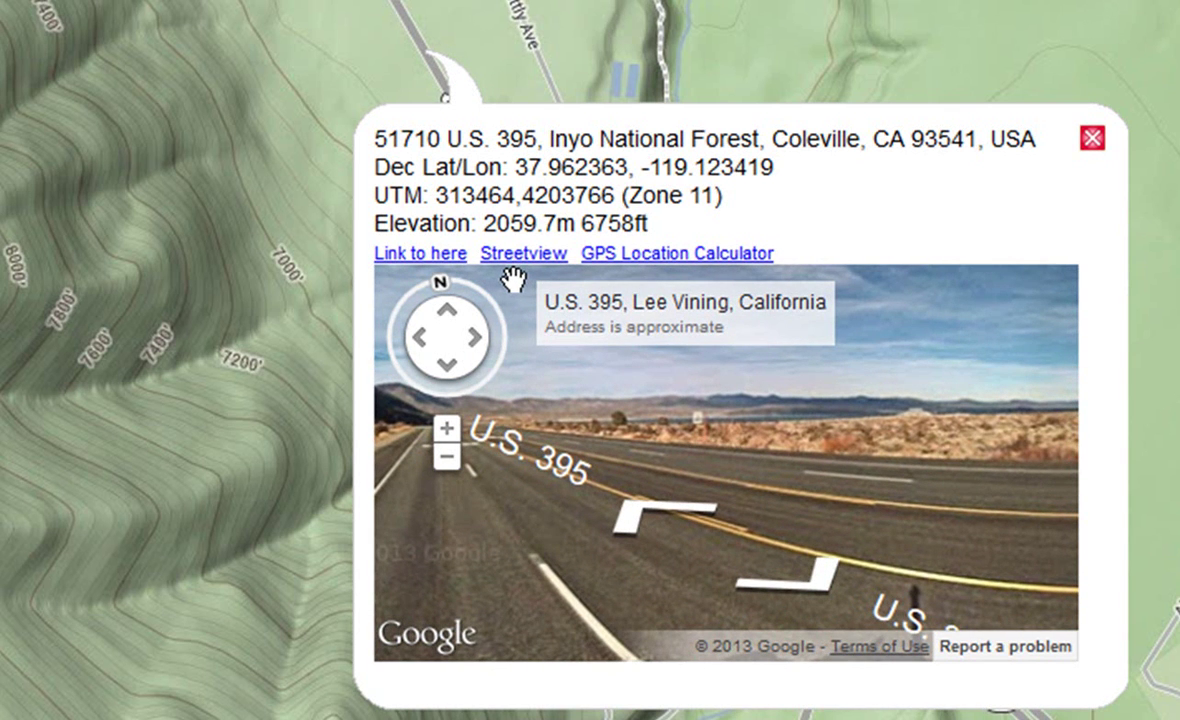
View the point's coordinates in the GPS Location Calculator, cancel the calculator and close the location details
left_click(672, 255)
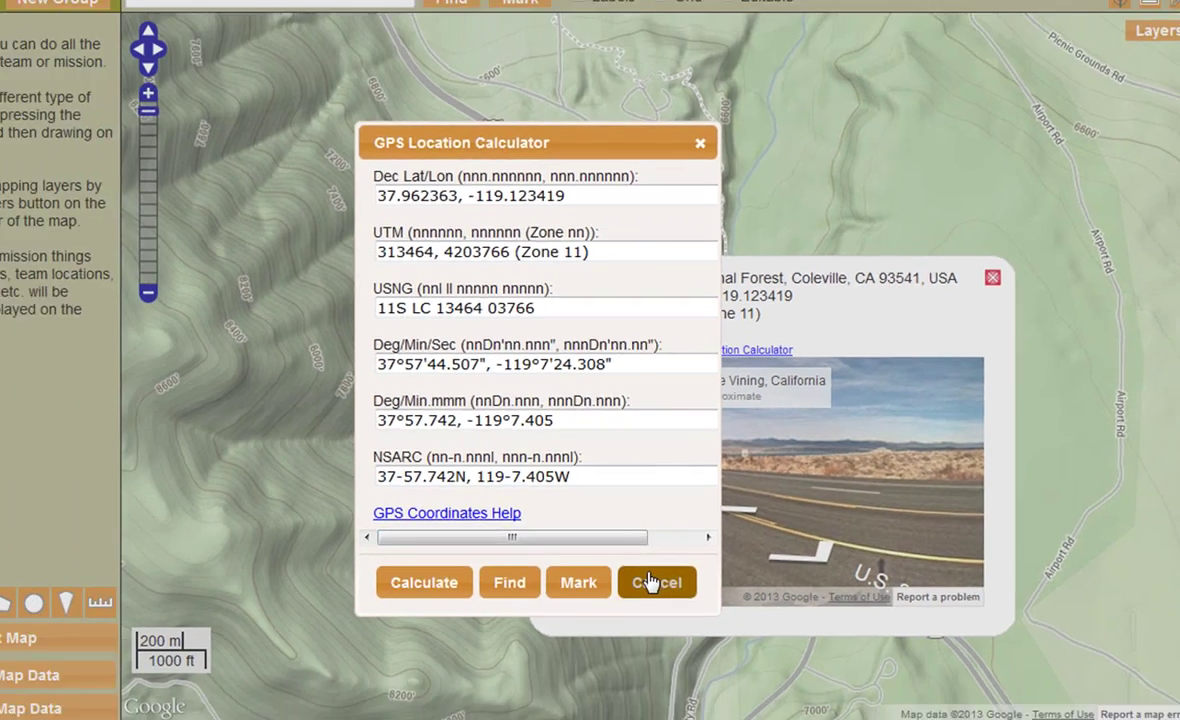
left_click(588, 612)
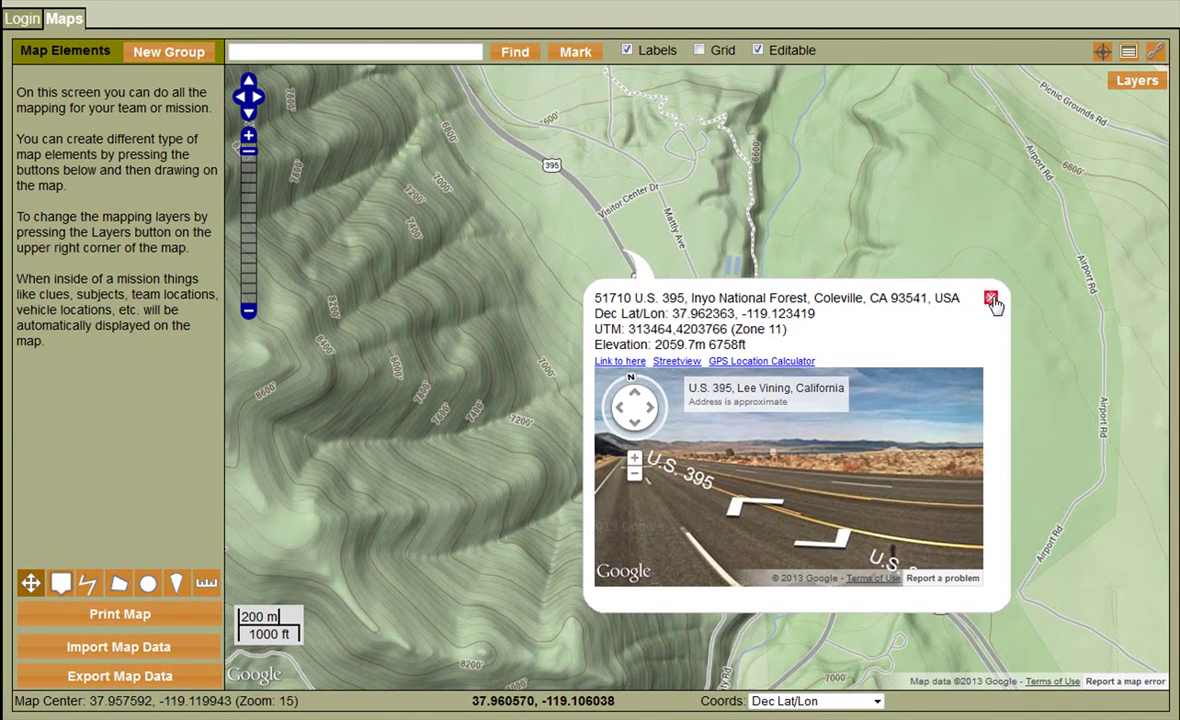
left_click(990, 297)
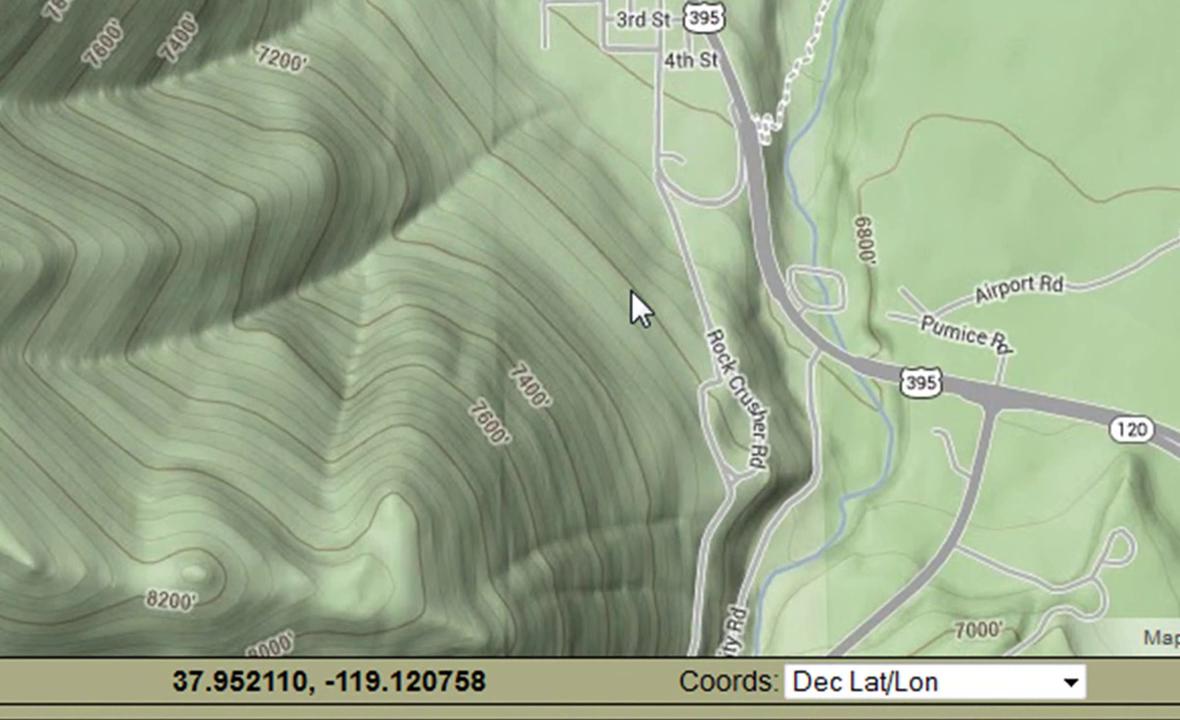
Set the map's coordinate format to USNG, turn on the grid and examine its spacing at wider map scales
left_click(1066, 682)
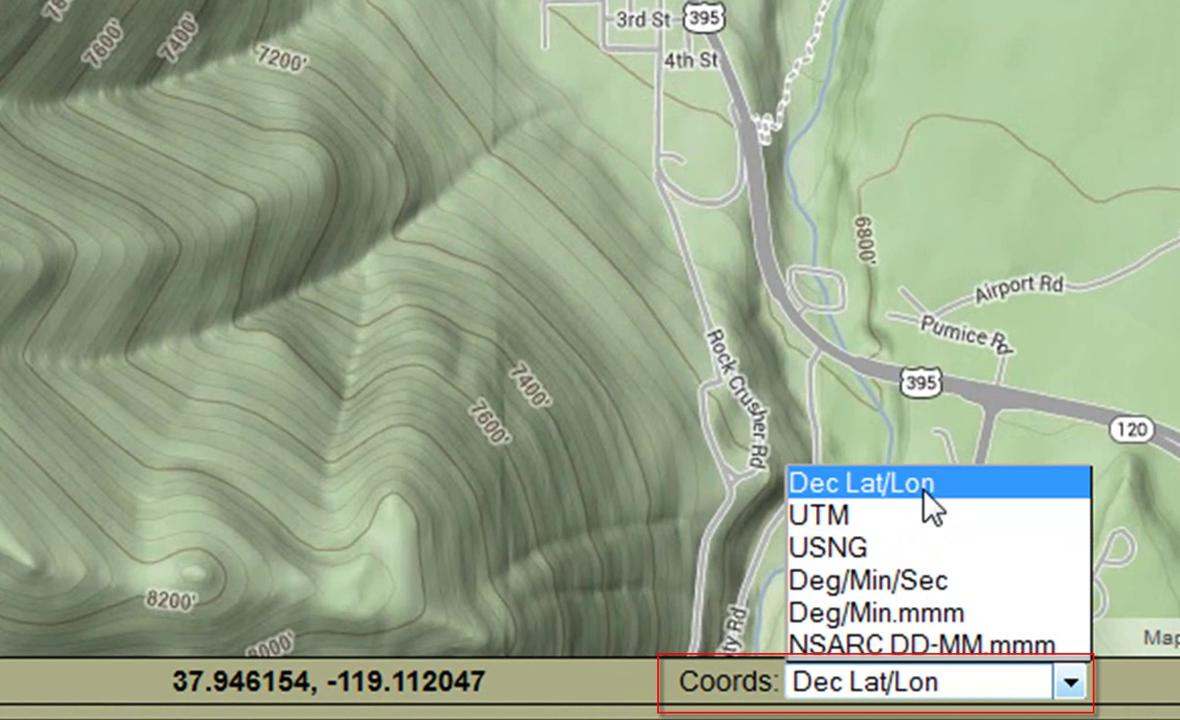
left_click(866, 550)
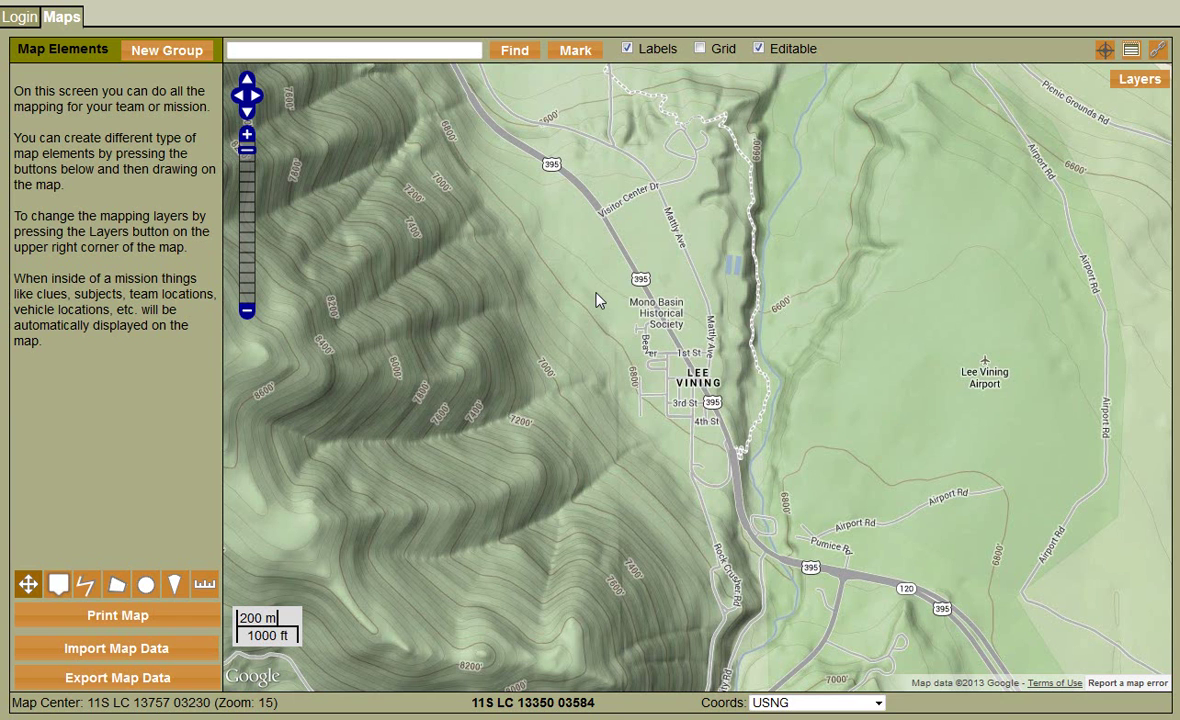
left_click(700, 49)
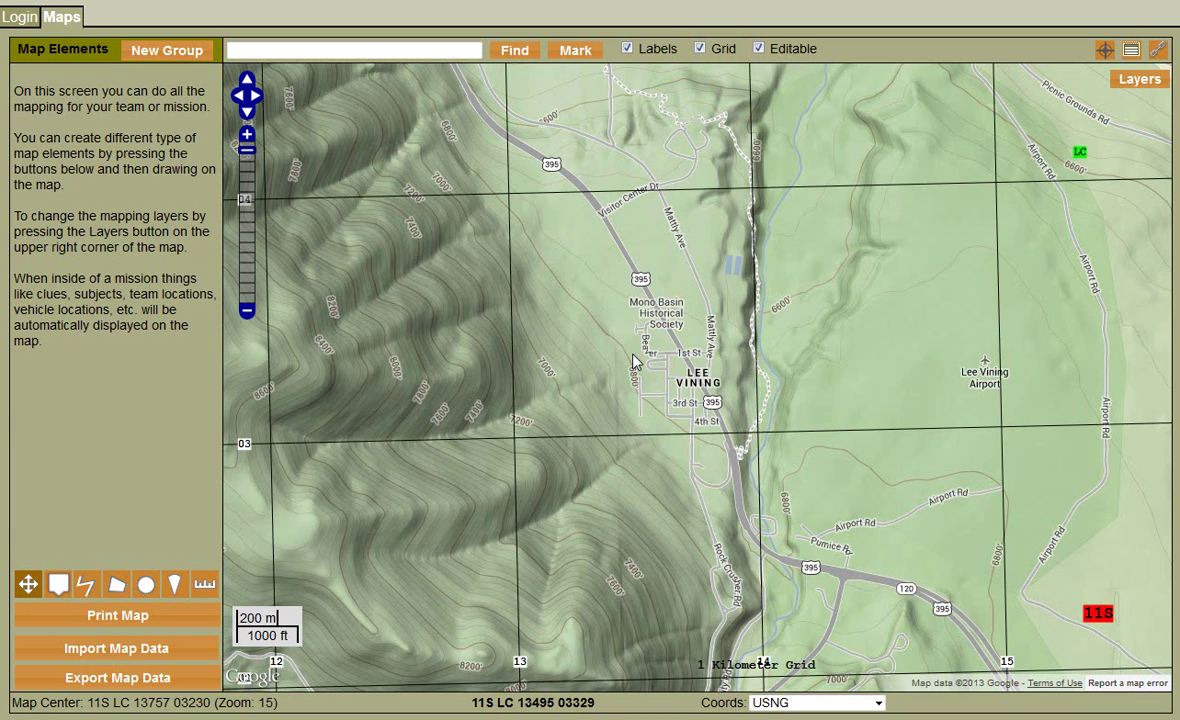
scroll(690, 378, "down", 1)
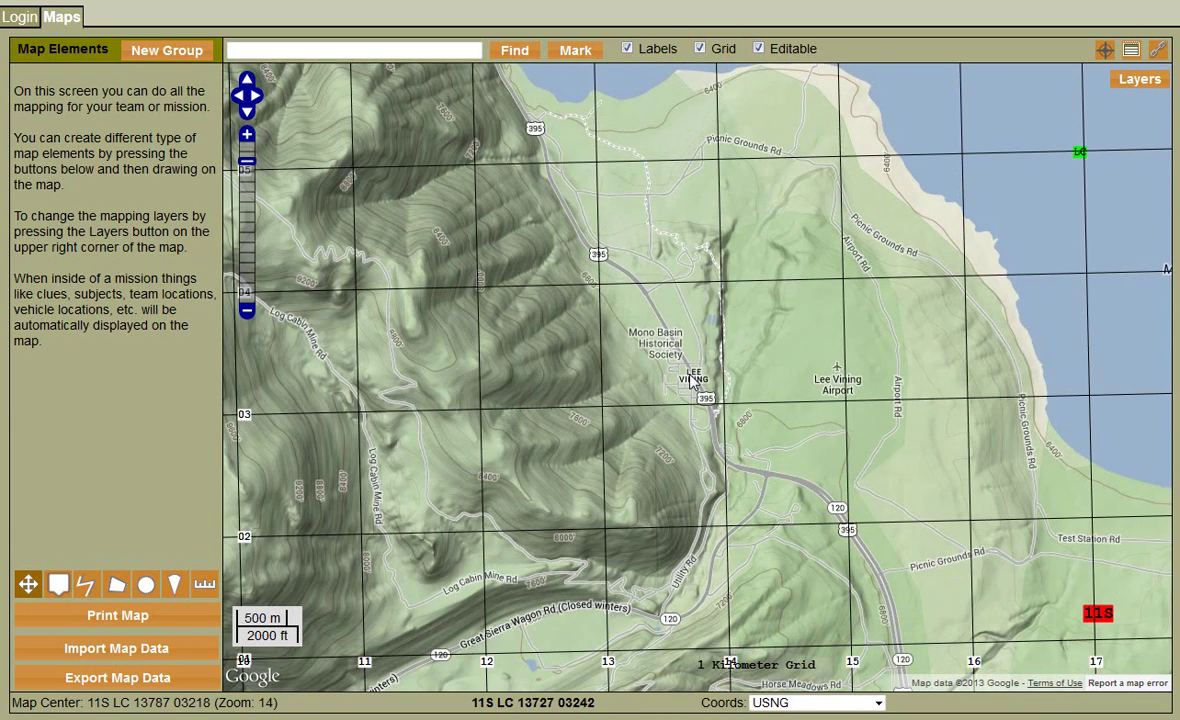
scroll(690, 378, "down", 1)
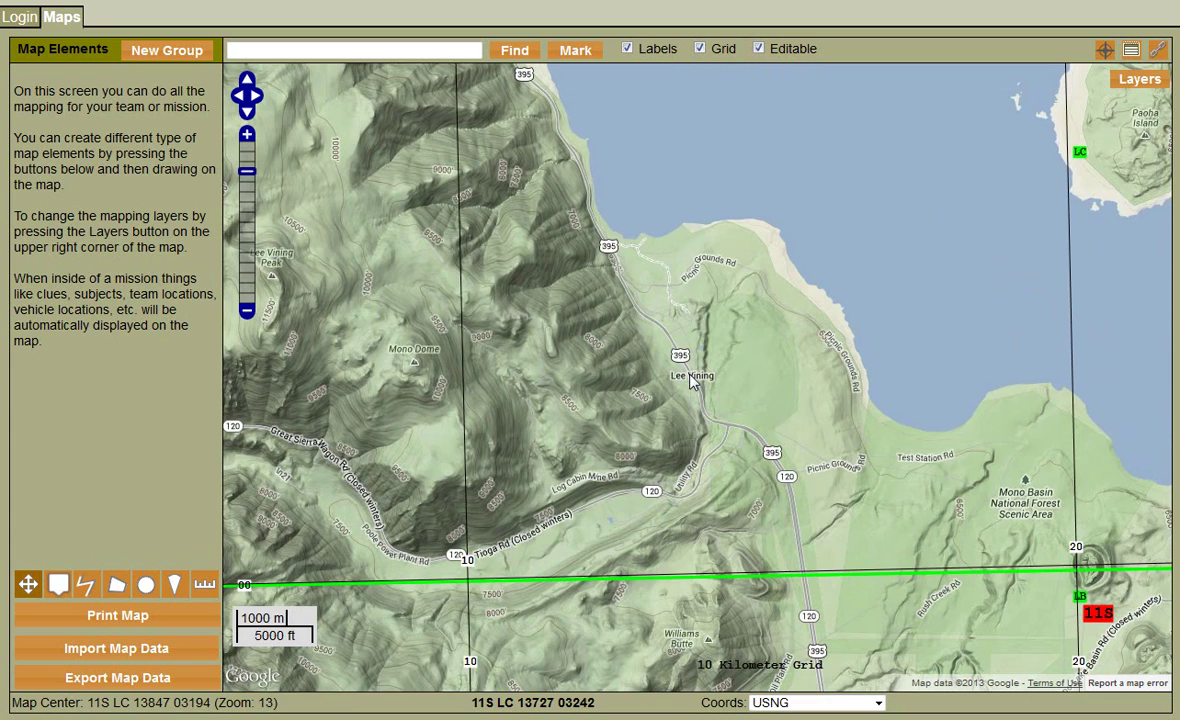
scroll(690, 378, "down", 1)
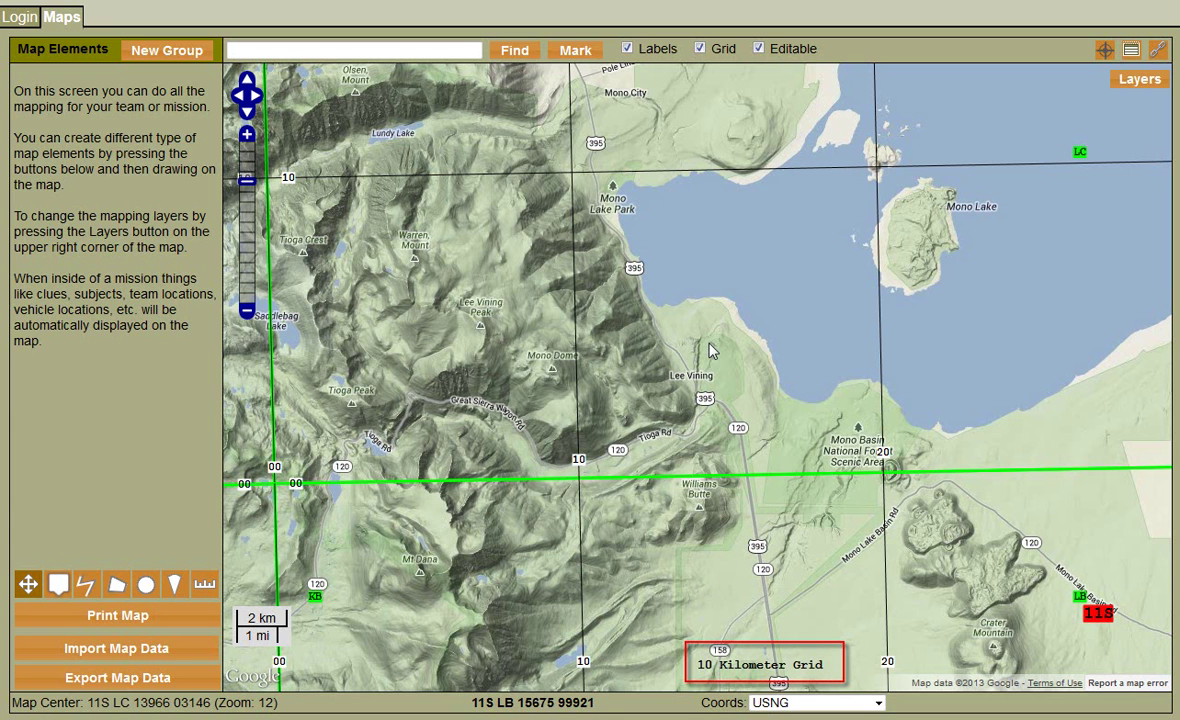
Compare the grid in UTM coordinates, and set the coordinate format to Dec Lat/Lon
left_click(878, 704)
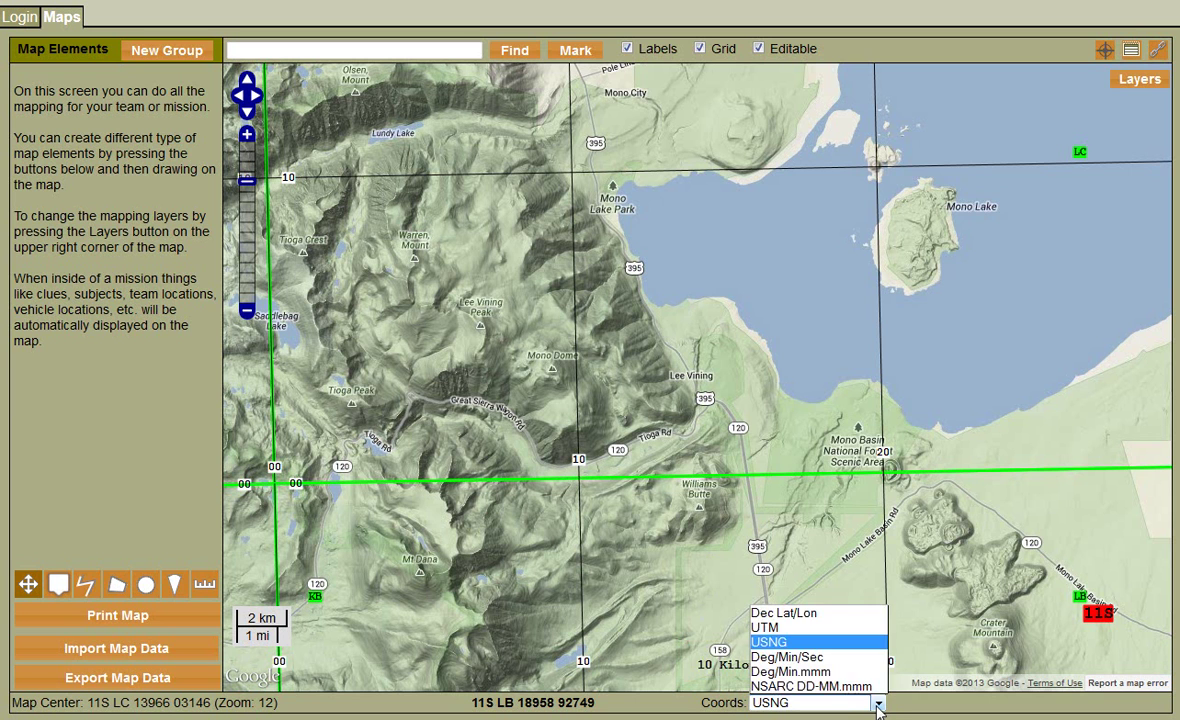
left_click(788, 628)
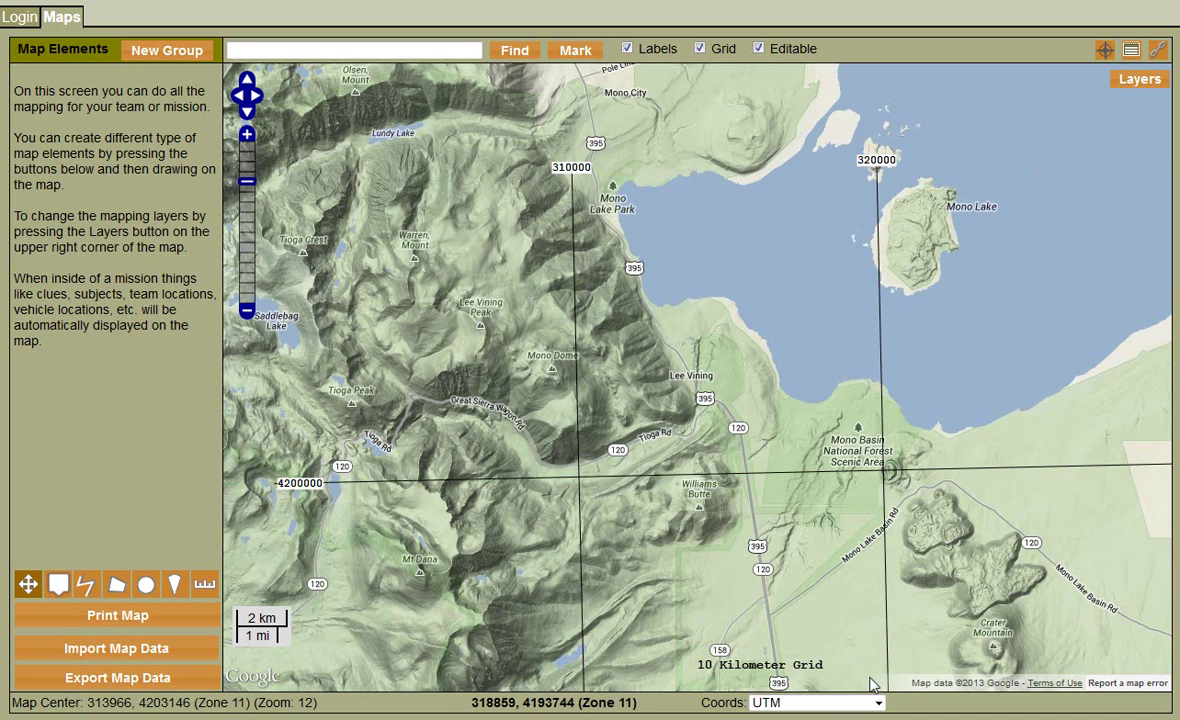
left_click(815, 703)
left_click(831, 614)
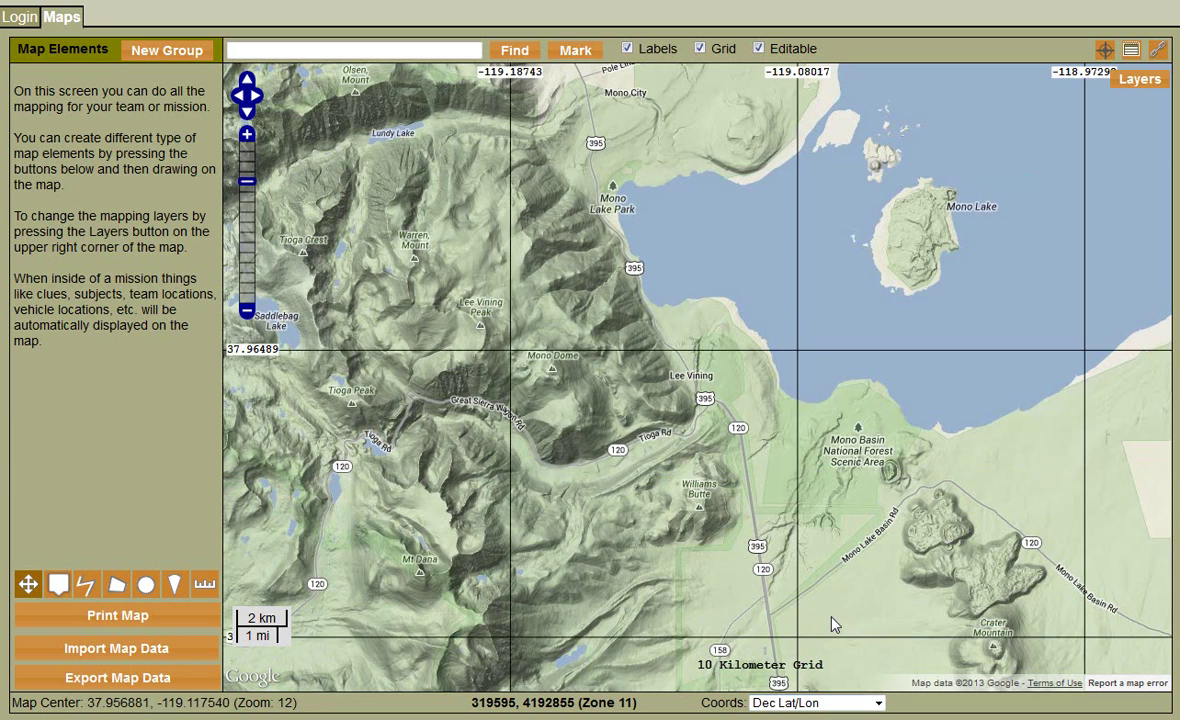
scroll(612, 472, "down", 1)
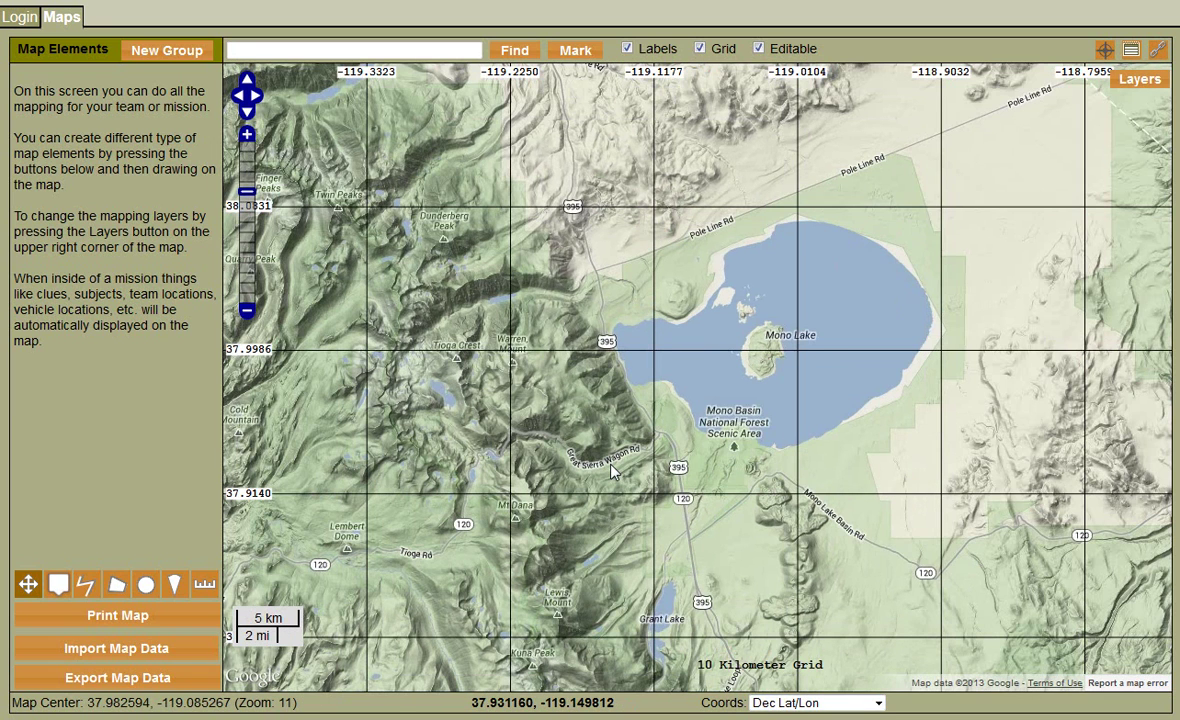
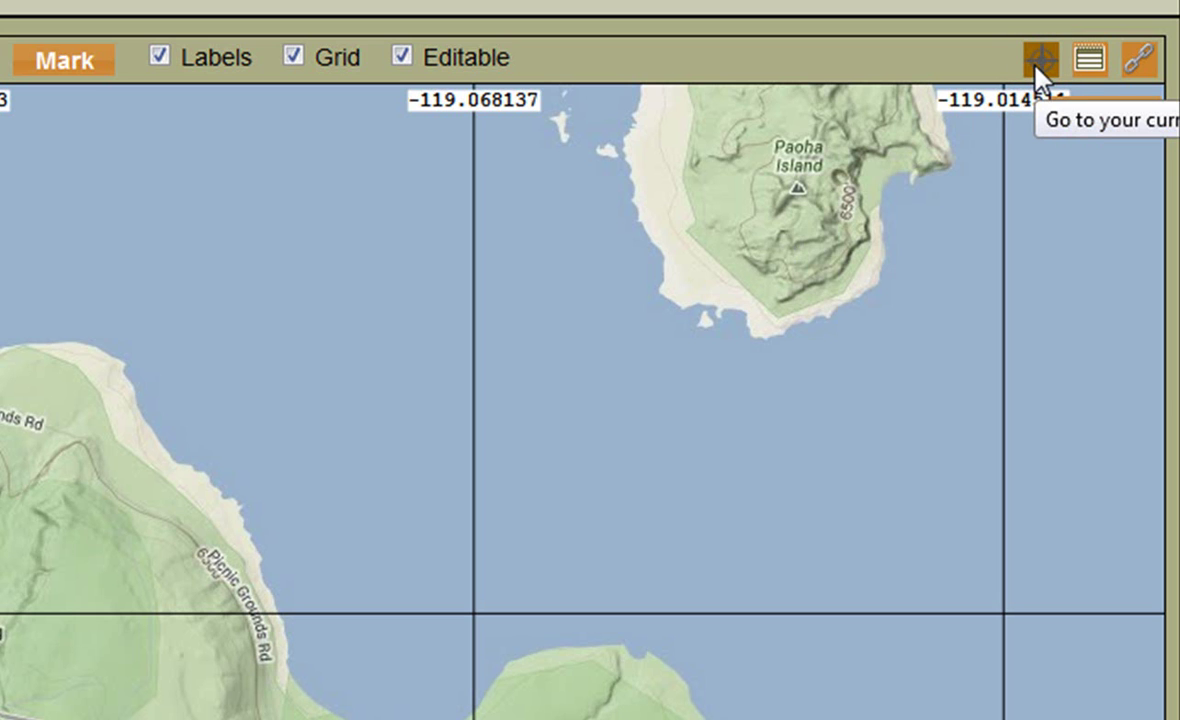
Open the blank GPS Location Calculator and dismiss it, and request a link to the current map view
left_click(1098, 78)
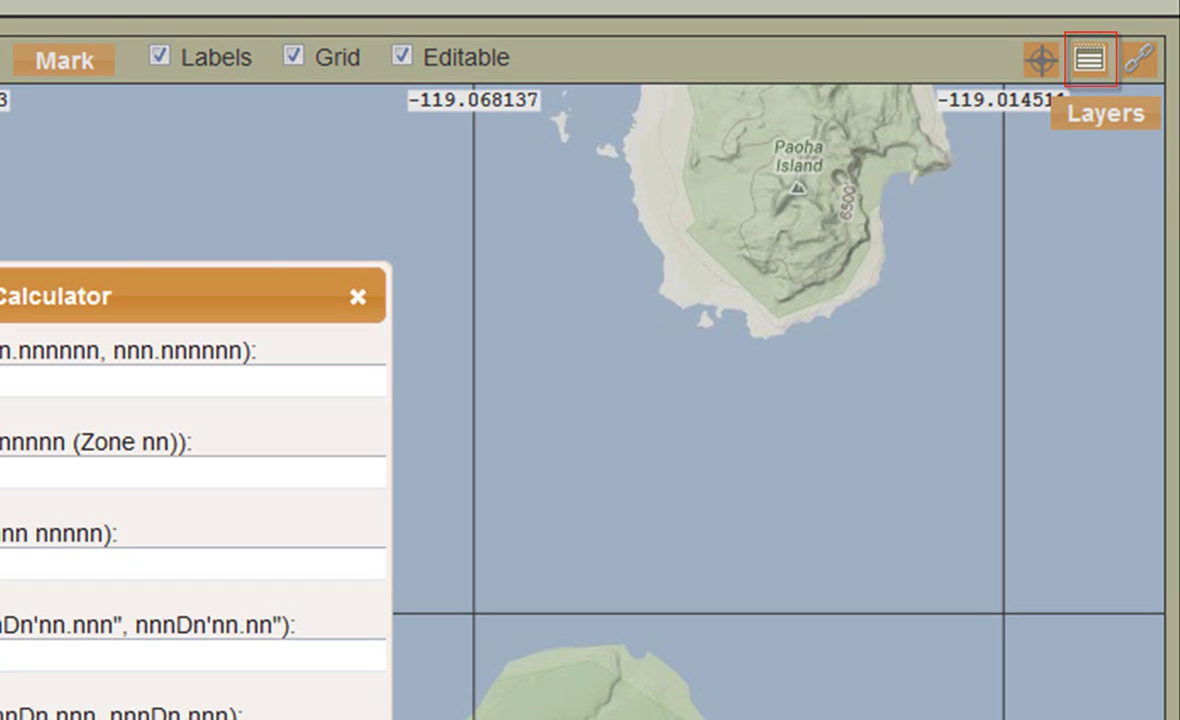
left_click(918, 380)
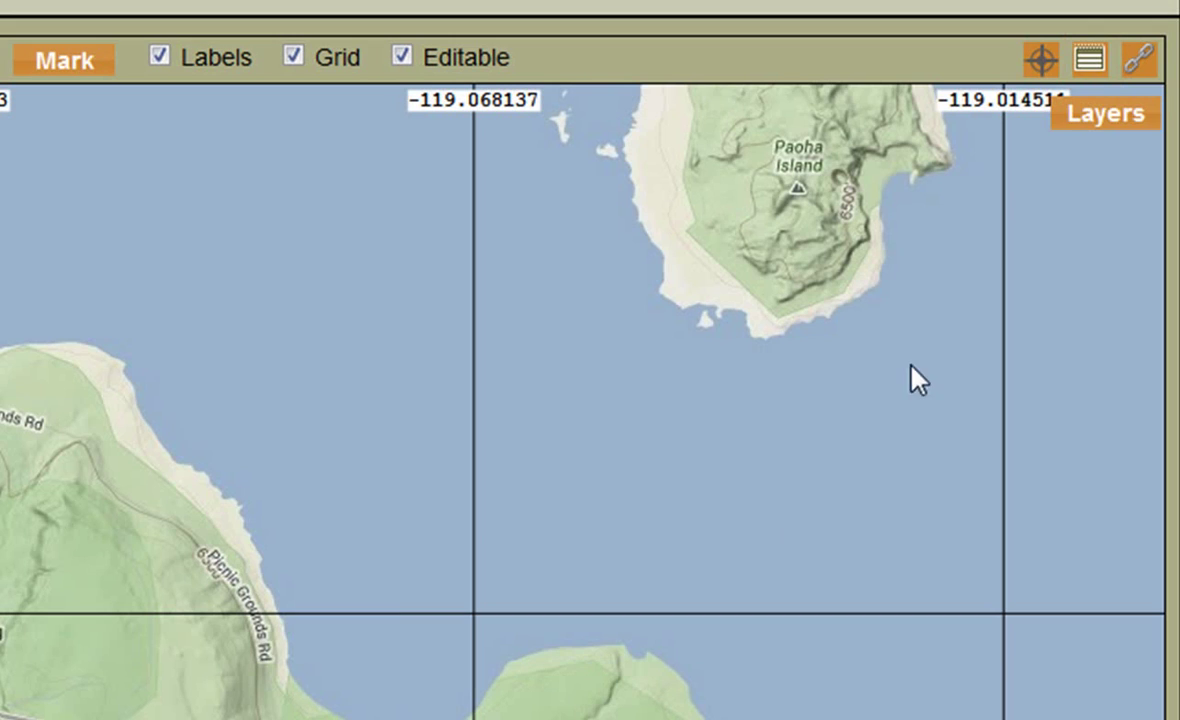
left_click(1138, 62)
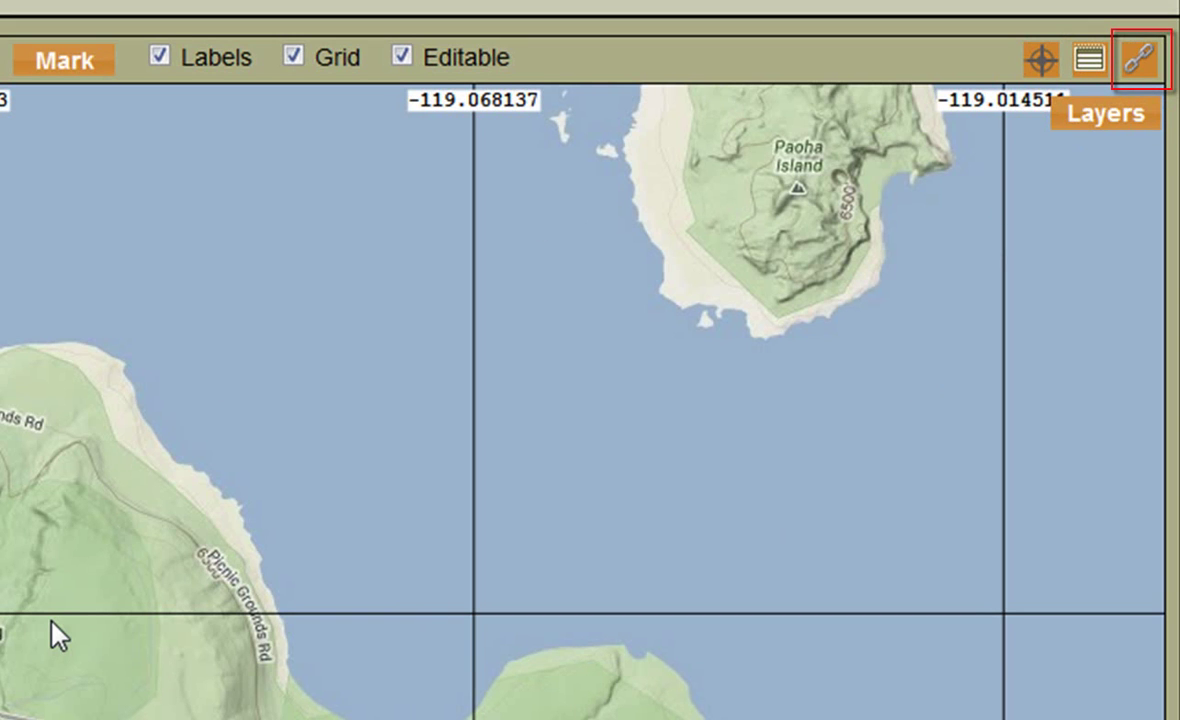